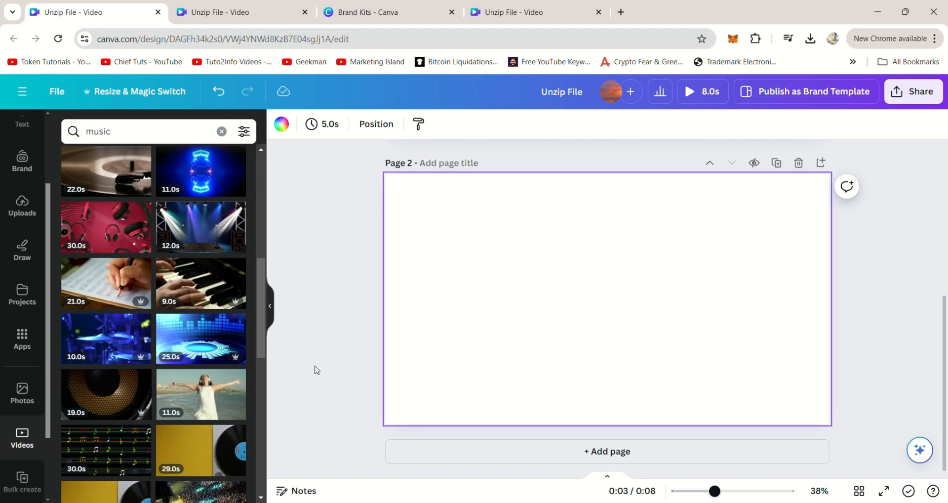
Add the stock clip of the woman with headphones on the beach to page 2 and set it as the page background.
{"action": "left_click", "coordinate": [201, 394]}
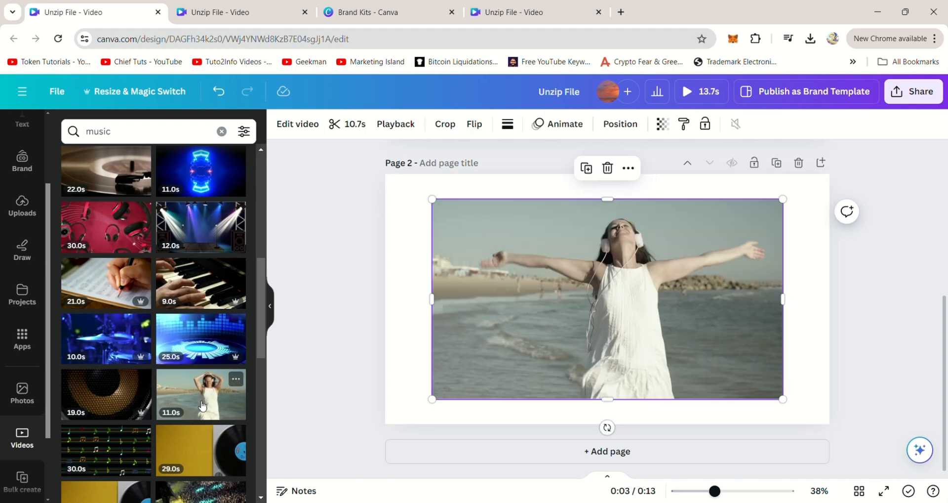
{"action": "right_click", "coordinate": [510, 336]}
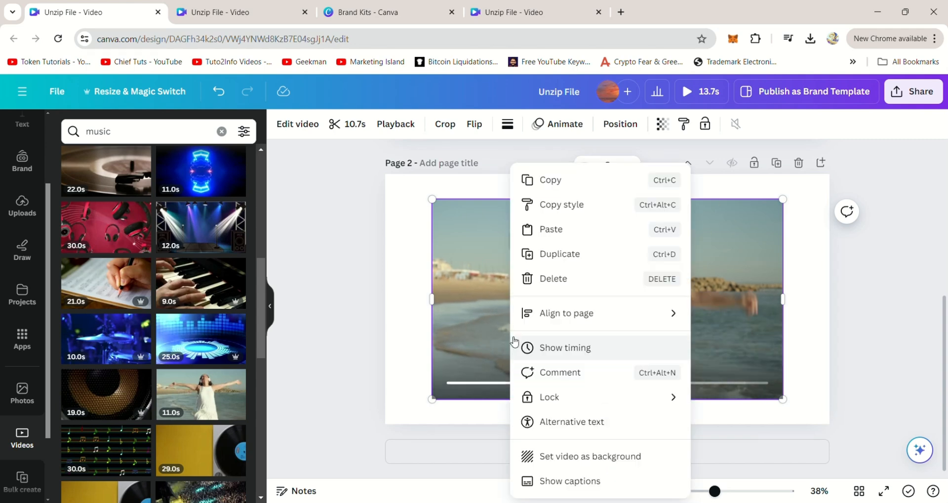
{"action": "left_click", "coordinate": [598, 456]}
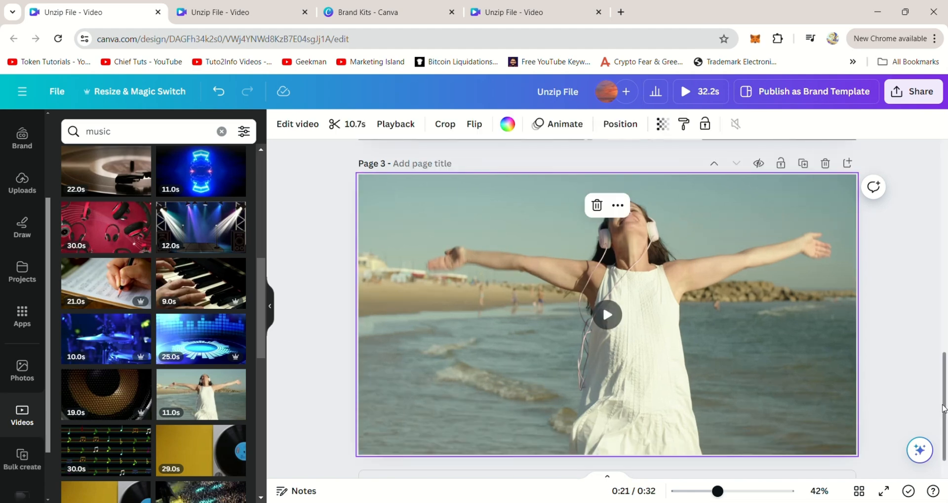
Return to page 1 and search the design elements for "blurry effect".
{"action": "left_click_drag", "start_coordinate": [943, 408], "coordinate": [944, 140]}
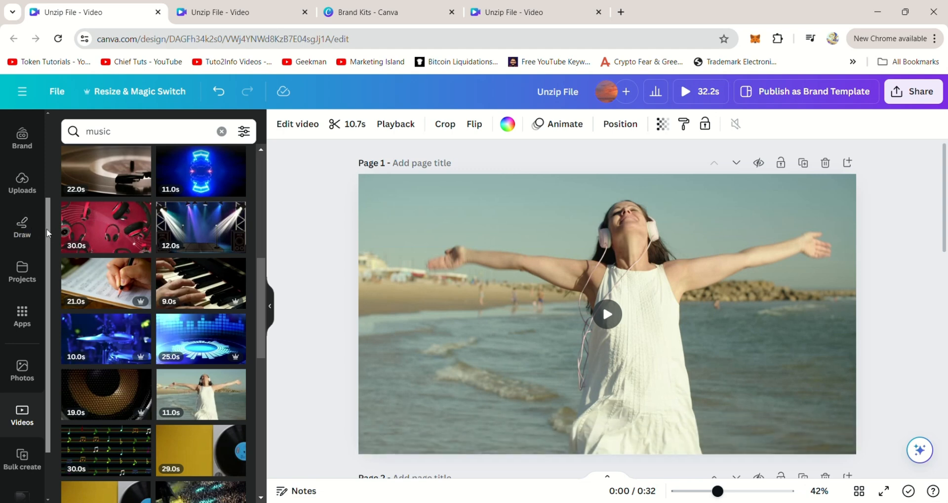
{"action": "left_click_drag", "start_coordinate": [47, 228], "coordinate": [34, 130]}
{"action": "left_click", "coordinate": [22, 175]}
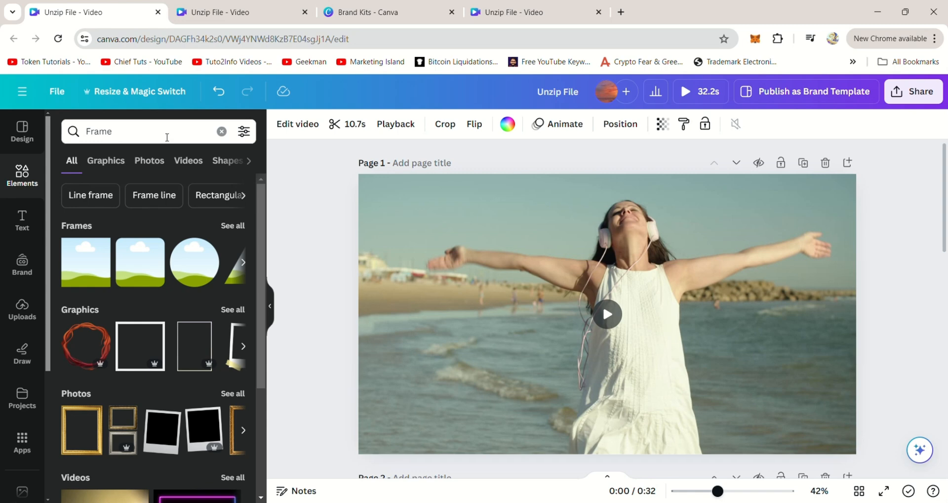
{"action": "left_click", "coordinate": [167, 136]}
{"action": "type", "text": "blurry"}
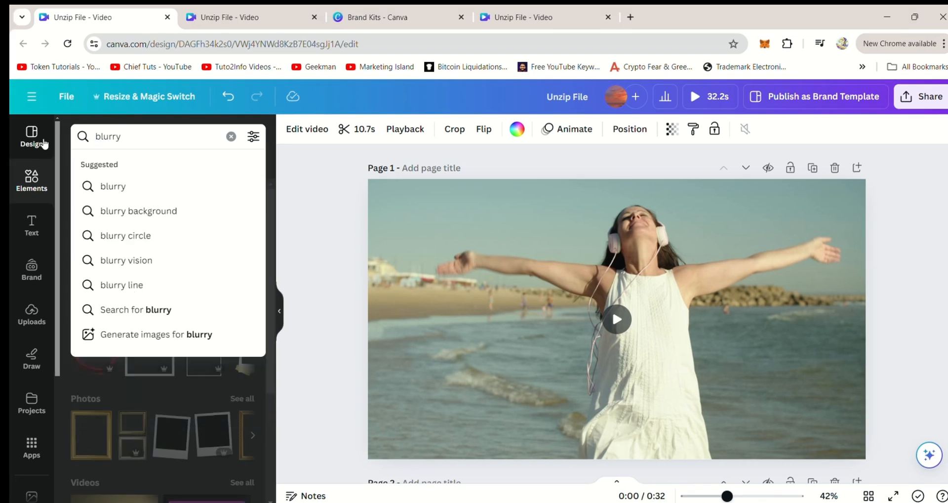
{"action": "type", "text": " eff"}
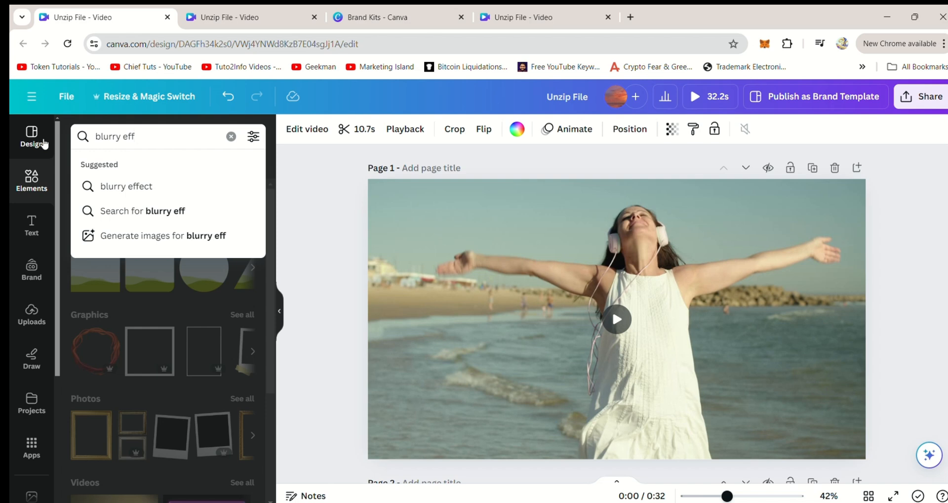
{"action": "left_click", "coordinate": [112, 188]}
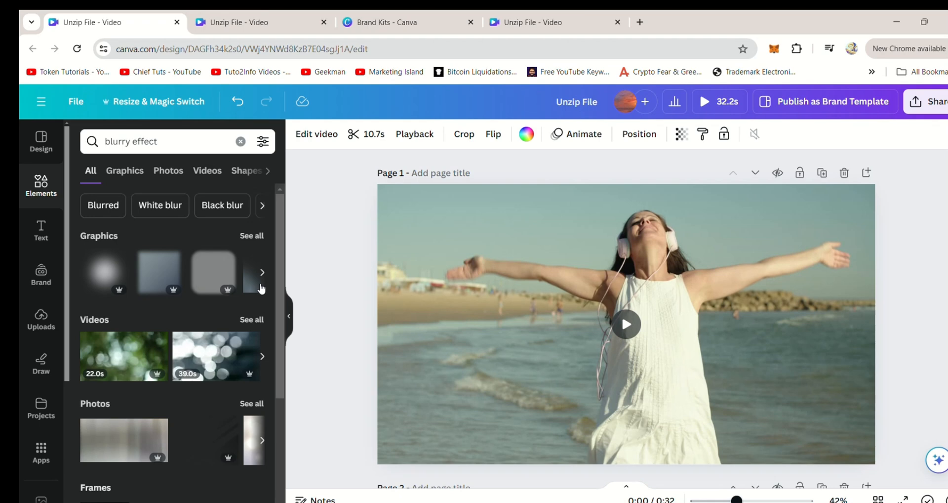
Add the round white blur graphic to page 1 and enlarge and position it to cover the video.
{"action": "left_click", "coordinate": [109, 277]}
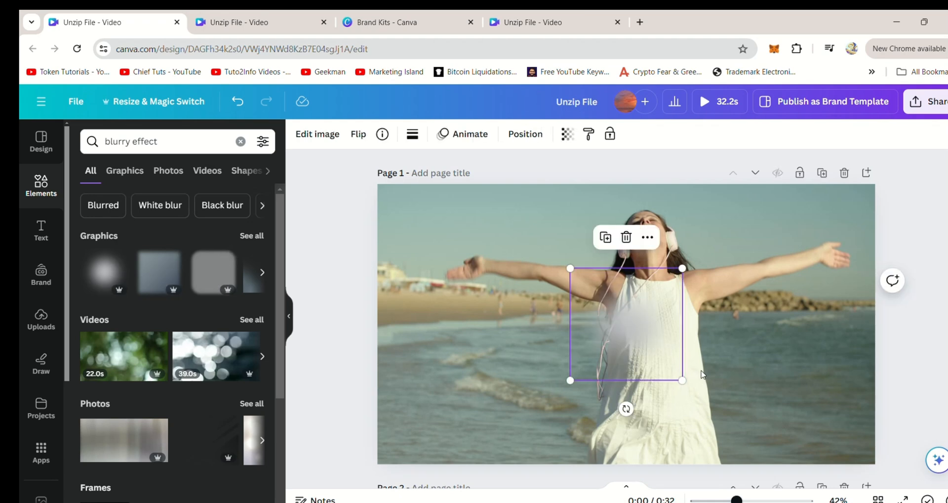
{"action": "left_click_drag", "start_coordinate": [681, 380], "coordinate": [908, 491]}
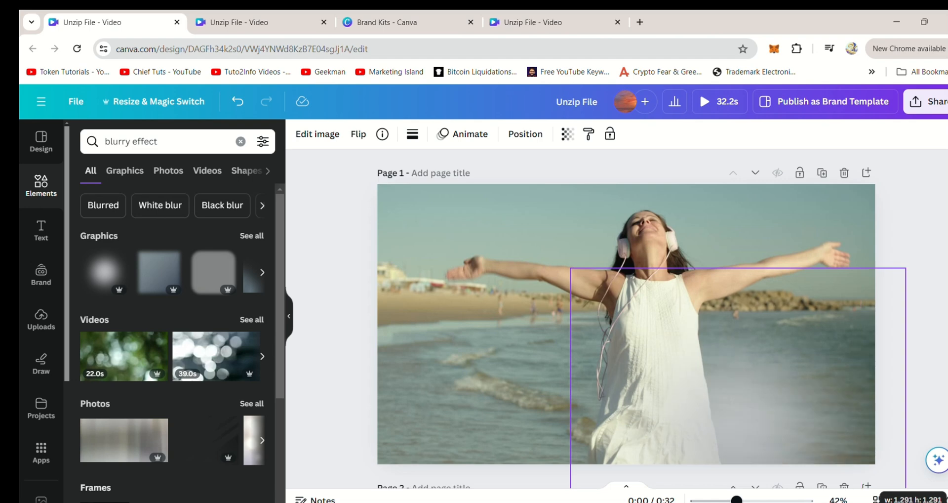
{"action": "left_click_drag", "start_coordinate": [570, 268], "coordinate": [47, 143]}
{"action": "left_click_drag", "start_coordinate": [435, 289], "coordinate": [528, 278]}
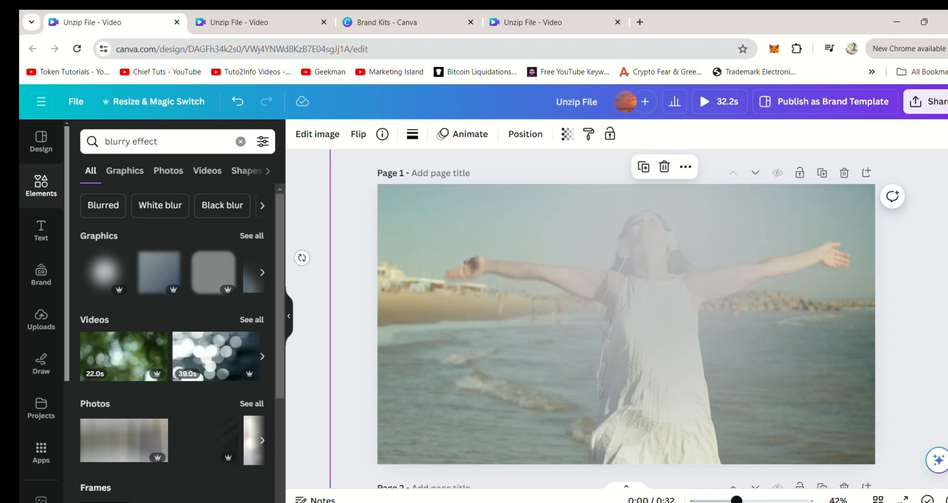
{"action": "left_click", "coordinate": [943, 156]}
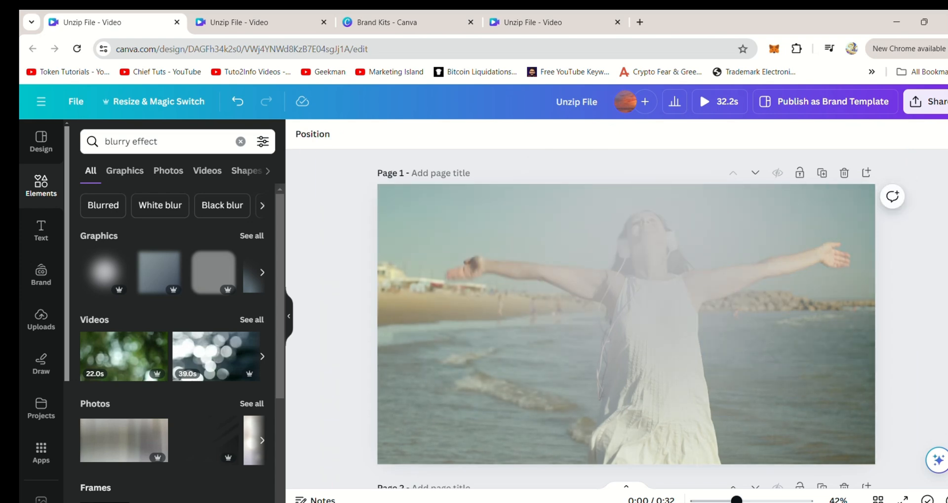
Add the pale blue edge-blur graphic to page 2 and enlarge and position it to cover the whole video.
{"action": "scroll", "coordinate": [626, 316], "scroll_direction": "down", "scroll_amount": 8}
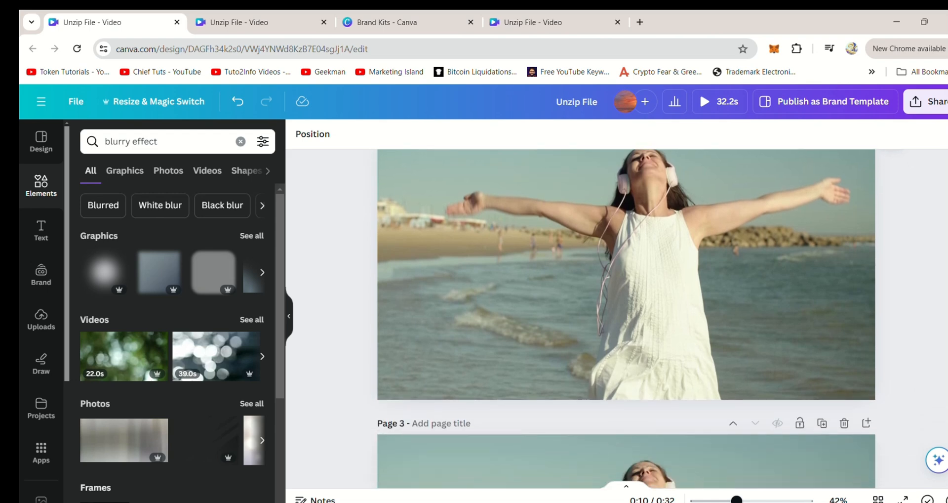
{"action": "left_click", "coordinate": [252, 236]}
{"action": "left_click_drag", "start_coordinate": [283, 245], "coordinate": [299, 363]}
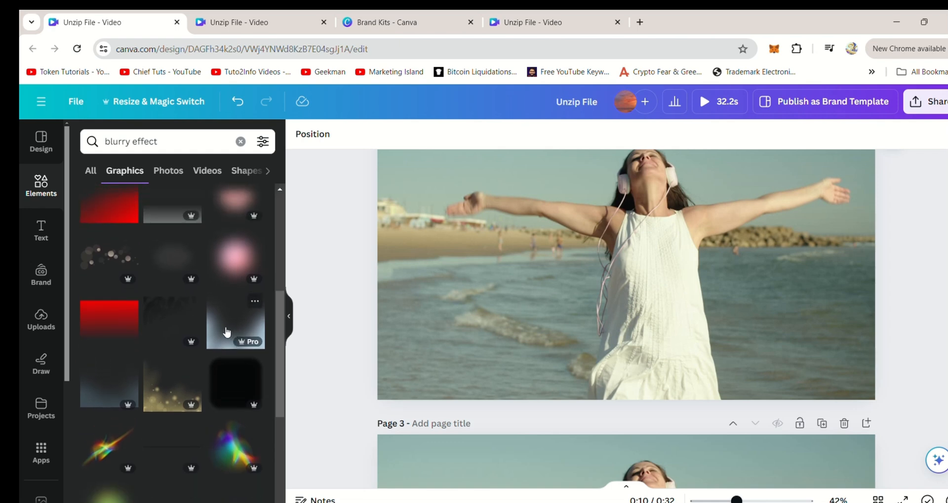
{"action": "left_click", "coordinate": [226, 331]}
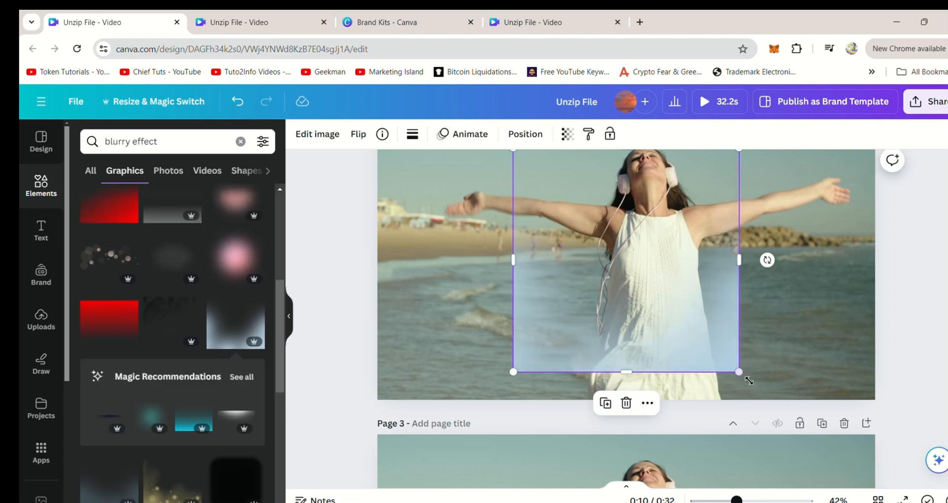
{"action": "left_click_drag", "start_coordinate": [888, 408], "coordinate": [933, 499]}
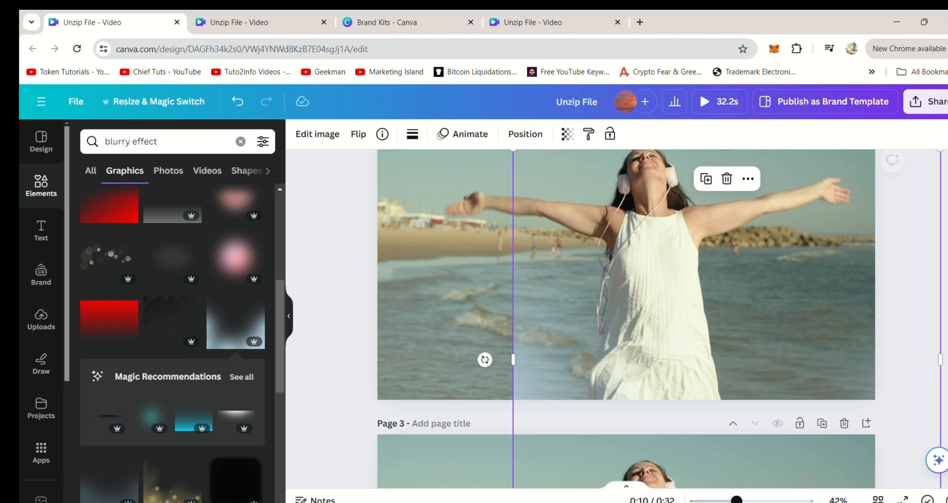
{"action": "left_click_drag", "start_coordinate": [690, 328], "coordinate": [600, 154]}
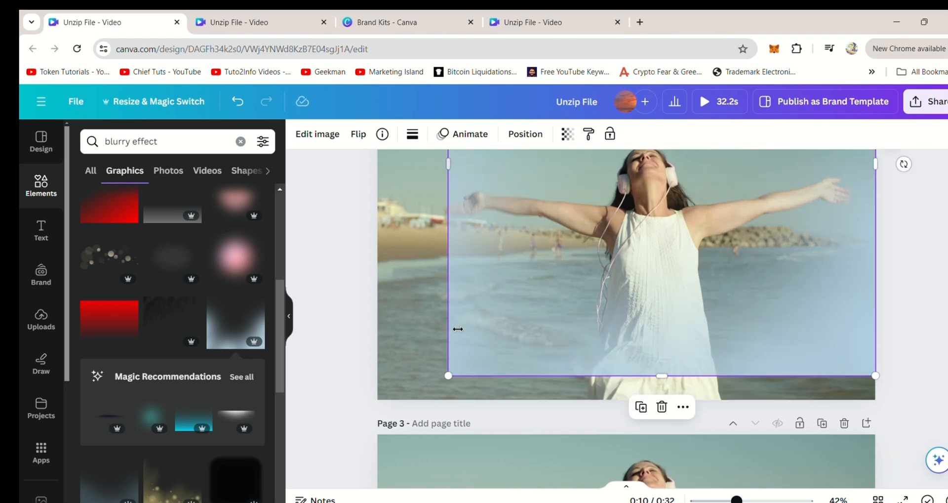
{"action": "left_click_drag", "start_coordinate": [453, 381], "coordinate": [264, 487]}
{"action": "left_click_drag", "start_coordinate": [582, 348], "coordinate": [653, 186]}
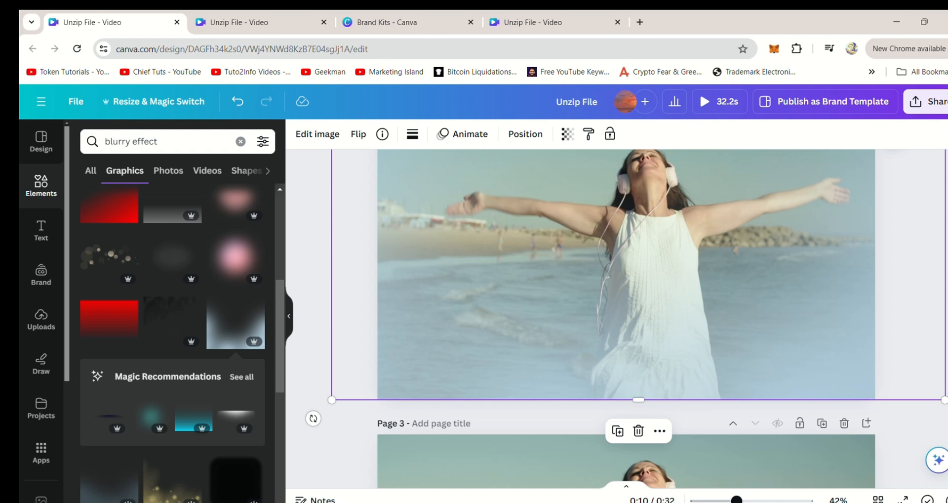
Compare the blur overlays on pages 1 and 2 with the plain video on page 3.
{"action": "scroll", "coordinate": [637, 318], "scroll_direction": "up", "scroll_amount": 2}
{"action": "scroll", "coordinate": [637, 318], "scroll_direction": "down", "scroll_amount": 2}
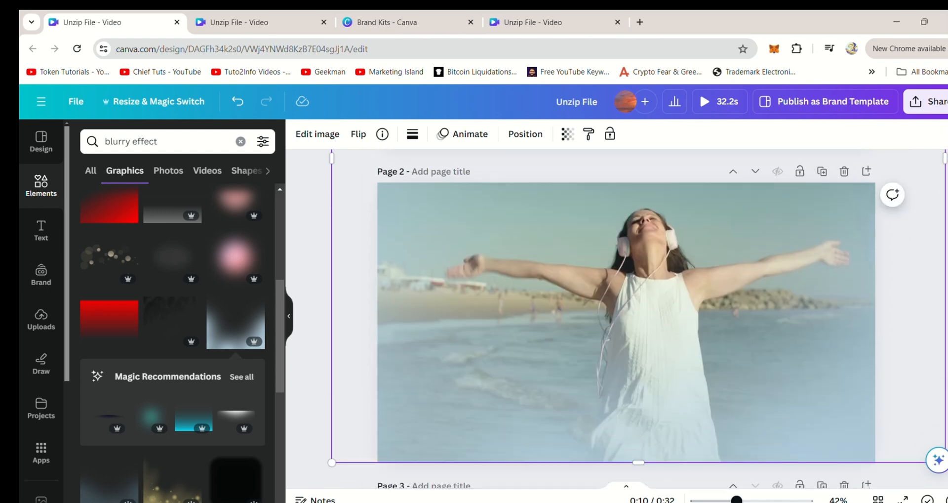
{"action": "scroll", "coordinate": [637, 318], "scroll_direction": "up", "scroll_amount": 6}
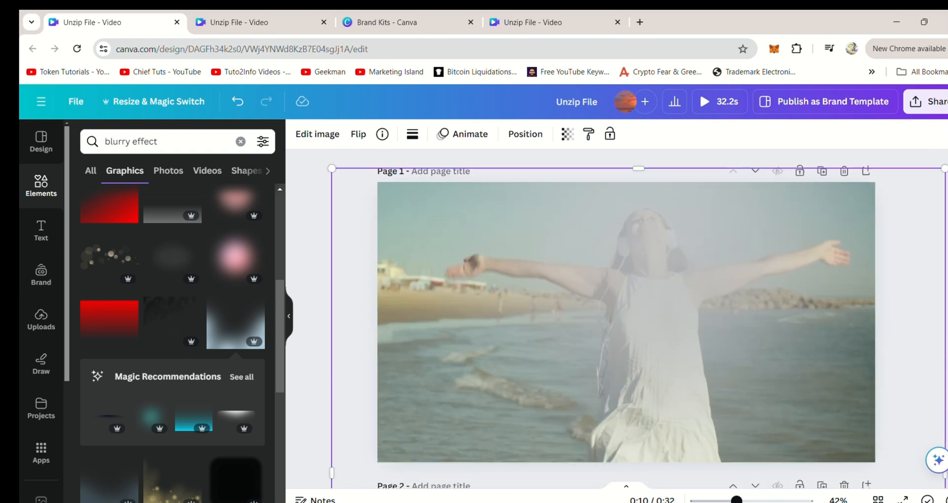
{"action": "scroll", "coordinate": [637, 319], "scroll_direction": "down", "scroll_amount": 5}
{"action": "scroll", "coordinate": [637, 318], "scroll_direction": "down", "scroll_amount": 3}
{"action": "scroll", "coordinate": [637, 318], "scroll_direction": "down", "scroll_amount": 1}
{"action": "scroll", "coordinate": [636, 319], "scroll_direction": "up", "scroll_amount": 5}
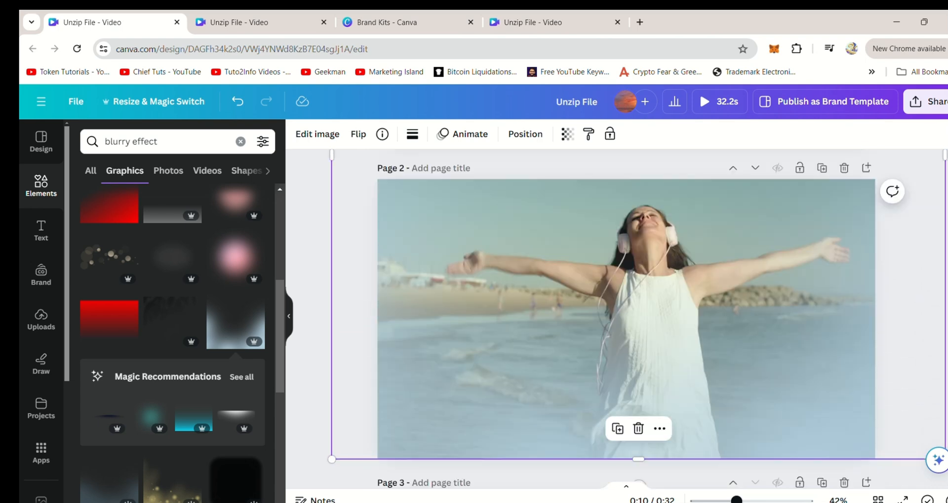
{"action": "scroll", "coordinate": [637, 319], "scroll_direction": "down", "scroll_amount": 2}
{"action": "scroll", "coordinate": [637, 319], "scroll_direction": "down", "scroll_amount": 2}
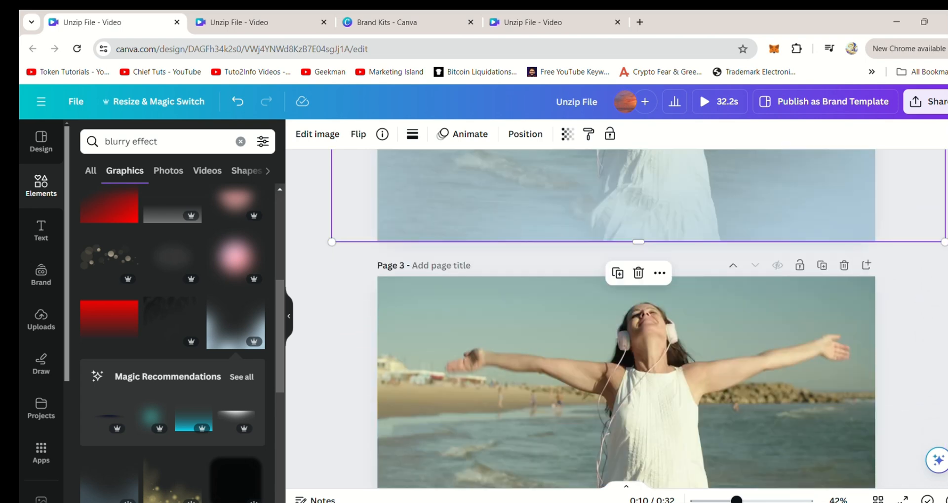
Add the square grey-blue blur graphic to page 3, enlarge it, and place it over the right half of the video.
{"action": "left_click", "coordinate": [834, 418]}
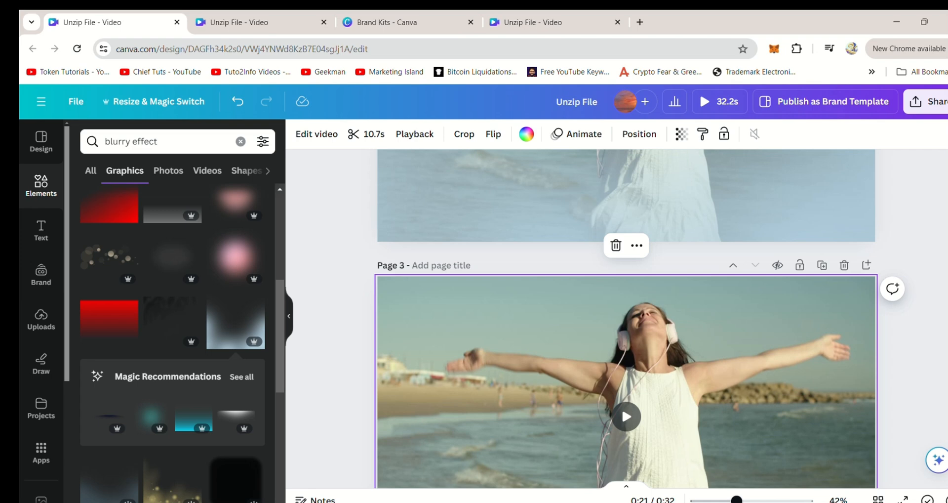
{"action": "scroll", "coordinate": [447, 371], "scroll_direction": "down", "scroll_amount": 2}
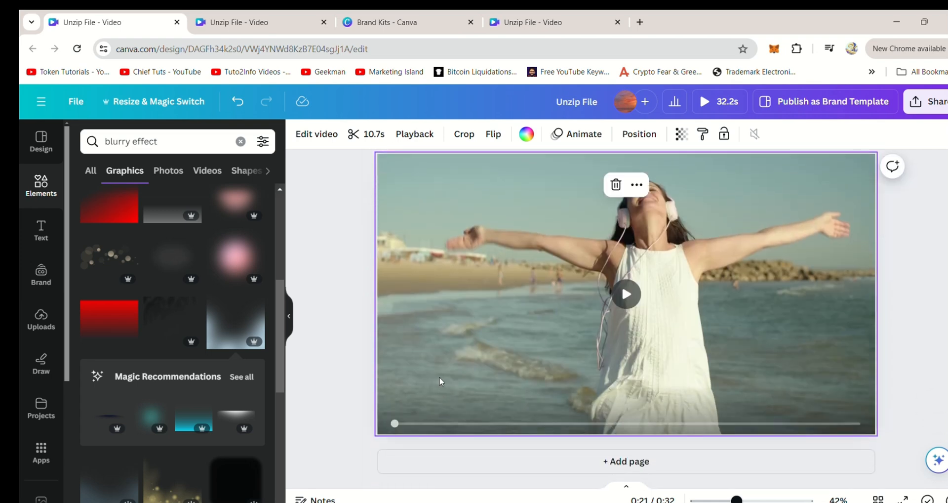
{"action": "left_click_drag", "start_coordinate": [280, 320], "coordinate": [276, 201]}
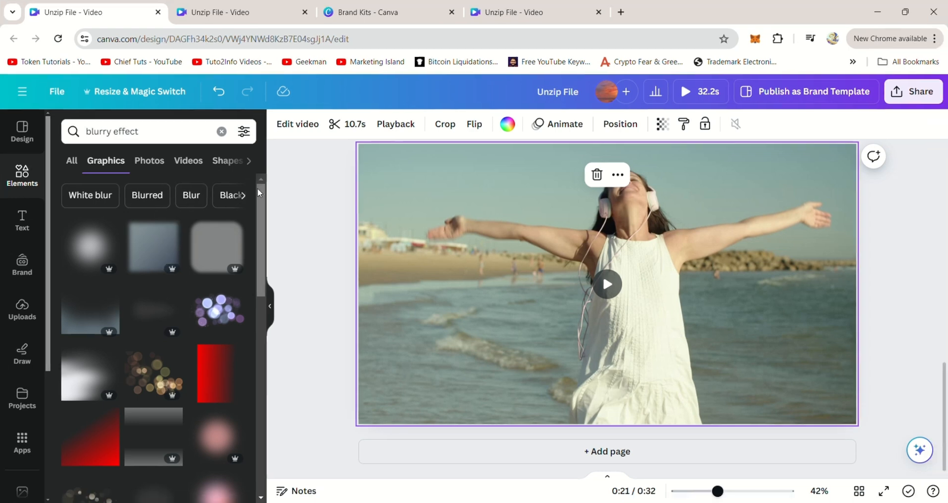
{"action": "left_click", "coordinate": [157, 247]}
{"action": "left_click_drag", "start_coordinate": [506, 404], "coordinate": [403, 342]}
{"action": "left_click_drag", "start_coordinate": [620, 453], "coordinate": [560, 408]}
{"action": "left_click_drag", "start_coordinate": [491, 330], "coordinate": [529, 393]}
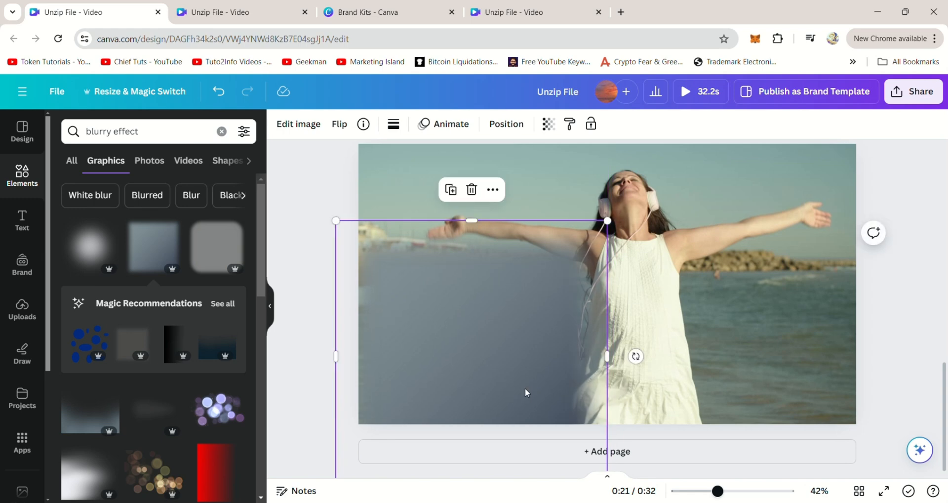
{"action": "left_click_drag", "start_coordinate": [334, 220], "coordinate": [324, 209]}
{"action": "left_click_drag", "start_coordinate": [433, 261], "coordinate": [775, 307]}
{"action": "left_click", "coordinate": [899, 194]}
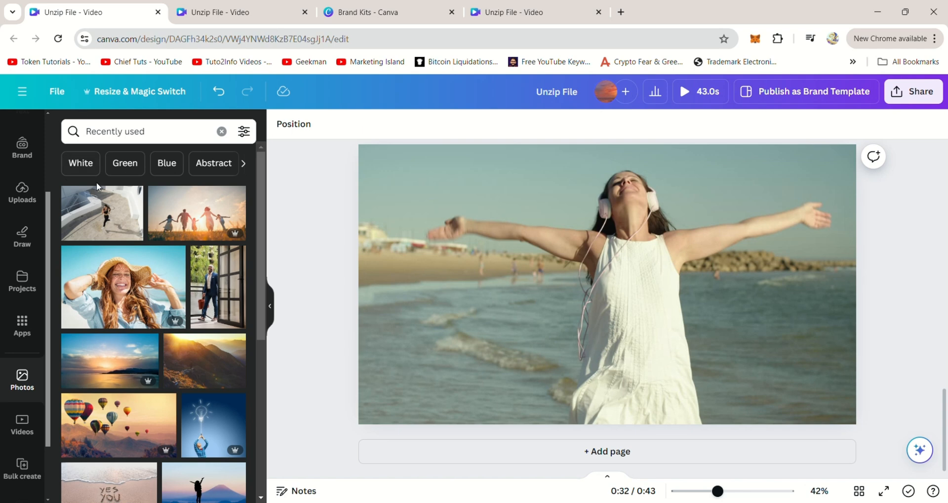
Add the square grey-blue blur graphic to page 4 and enlarge it to span the full width of the video.
{"action": "scroll", "coordinate": [25, 197], "scroll_direction": "up", "scroll_amount": 3}
{"action": "left_click", "coordinate": [30, 187]}
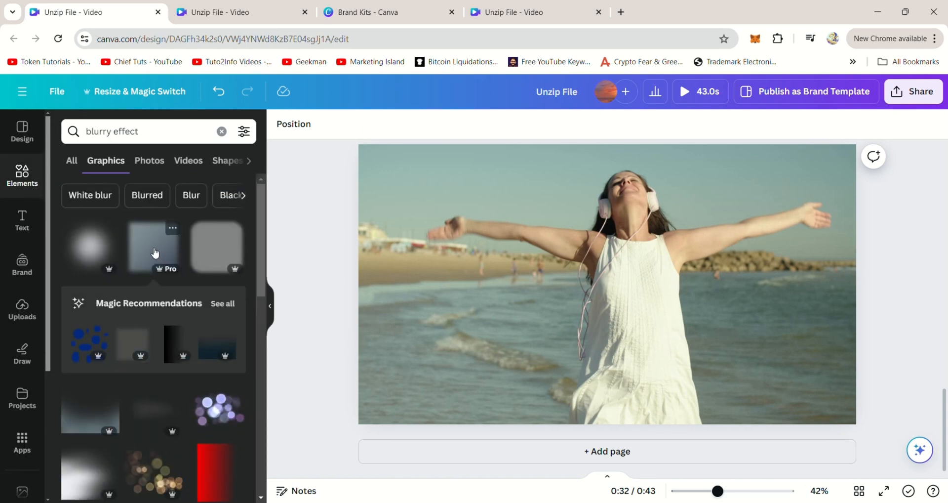
{"action": "left_click", "coordinate": [155, 252]}
{"action": "mouse_move", "coordinate": [637, 343]}
{"action": "left_mouse_down"}
{"action": "mouse_move", "coordinate": [664, 316]}
{"action": "mouse_move", "coordinate": [647, 216]}
{"action": "mouse_move", "coordinate": [648, 337]}
{"action": "left_mouse_up"}
{"action": "left_click_drag", "start_coordinate": [508, 393], "coordinate": [214, 494]}
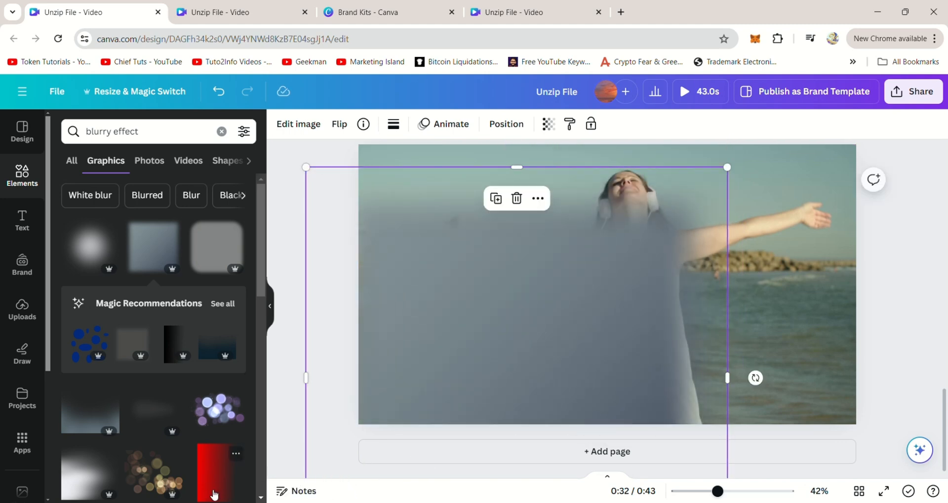
{"action": "left_click_drag", "start_coordinate": [727, 167], "coordinate": [853, 147]}
{"action": "left_click_drag", "start_coordinate": [811, 229], "coordinate": [835, 335]}
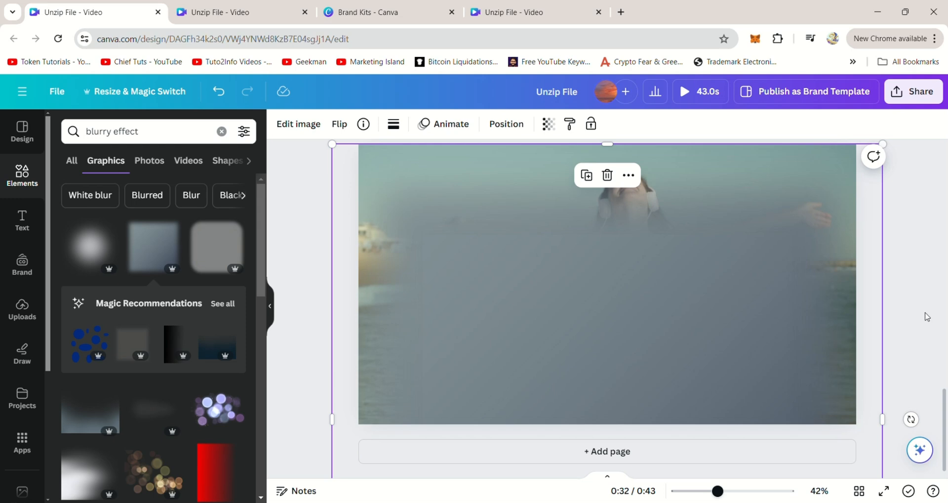
{"action": "left_click", "coordinate": [926, 316]}
Show the page timeline and trim pages 1 to 4 to 3.4, 3.1, 3.2 and 3.0 seconds.
{"action": "left_click_drag", "start_coordinate": [945, 398], "coordinate": [945, 154]}
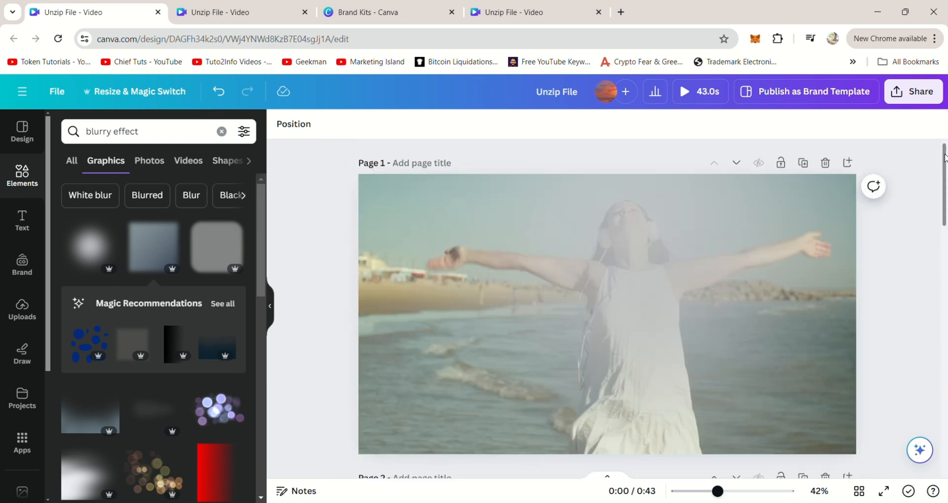
{"action": "scroll", "coordinate": [945, 157], "scroll_direction": "down", "scroll_amount": 5}
{"action": "left_click", "coordinate": [607, 475]}
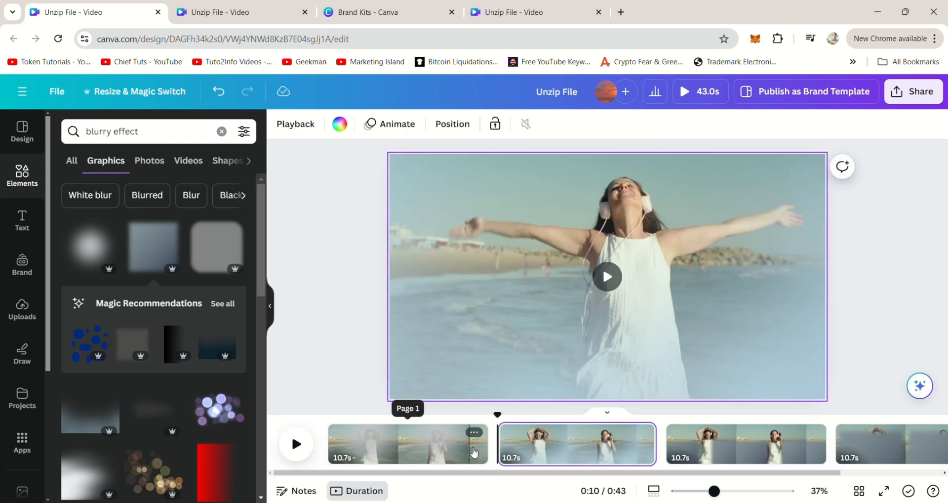
{"action": "left_click_drag", "start_coordinate": [473, 451], "coordinate": [376, 458]}
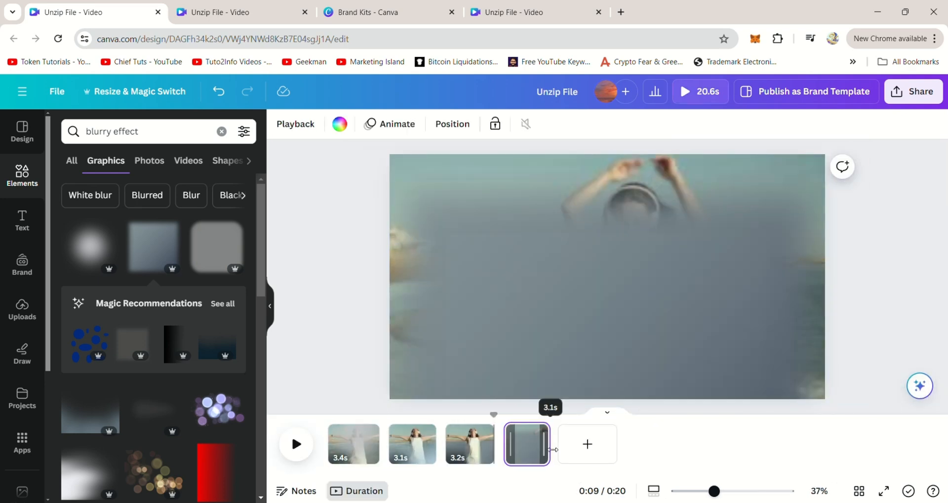
{"action": "left_click_drag", "start_coordinate": [556, 450], "coordinate": [551, 449]}
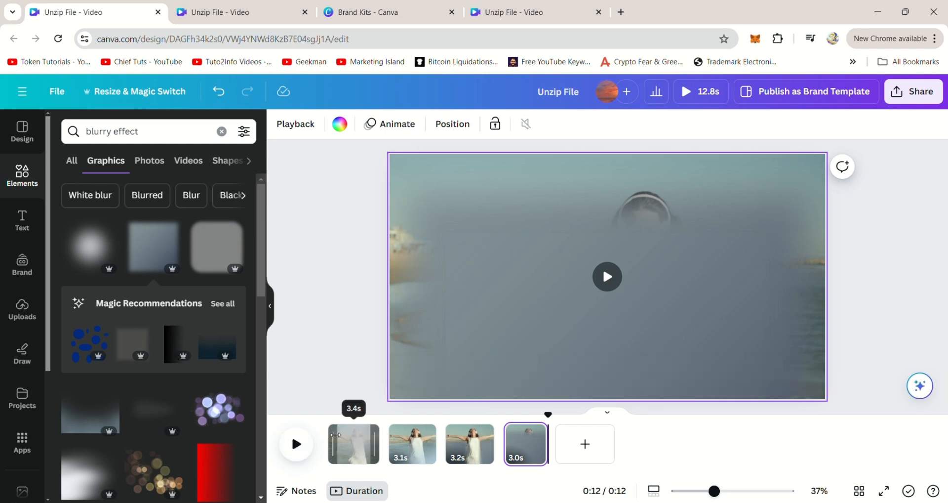
Play the trimmed video from the start of page 1 to preview the blur effects.
{"action": "left_click", "coordinate": [344, 437]}
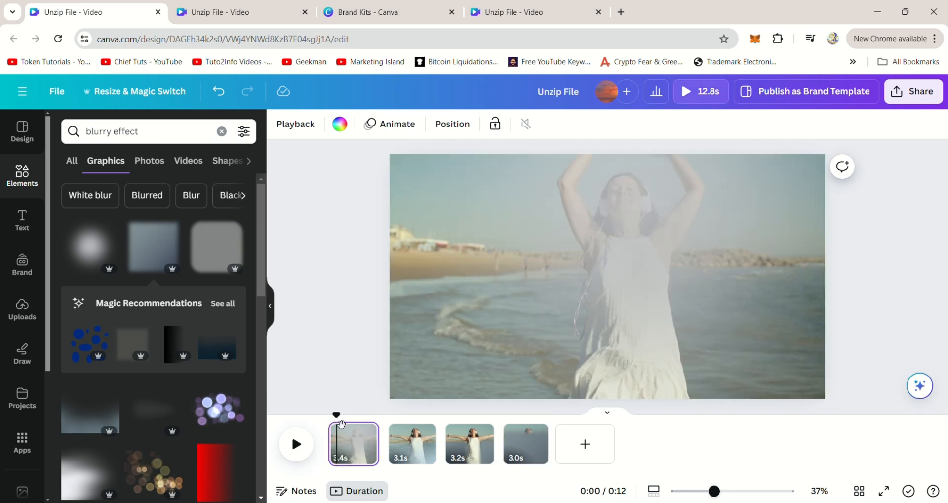
{"action": "left_click", "coordinate": [299, 450]}
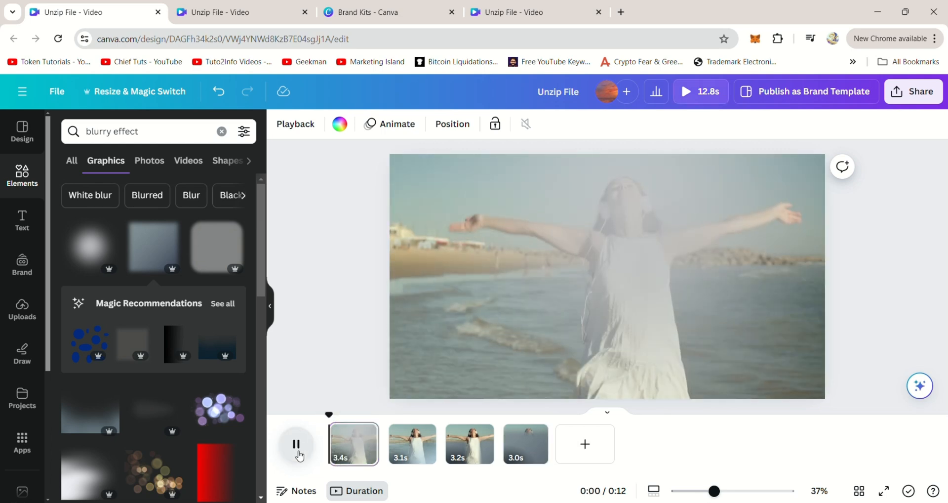